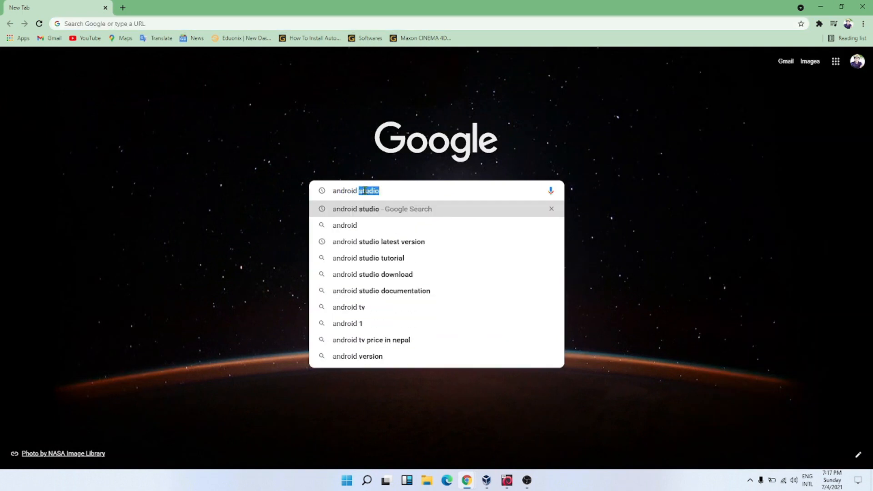
Step: Search Google for android studio and open the developer.android.com download page
key("Return")
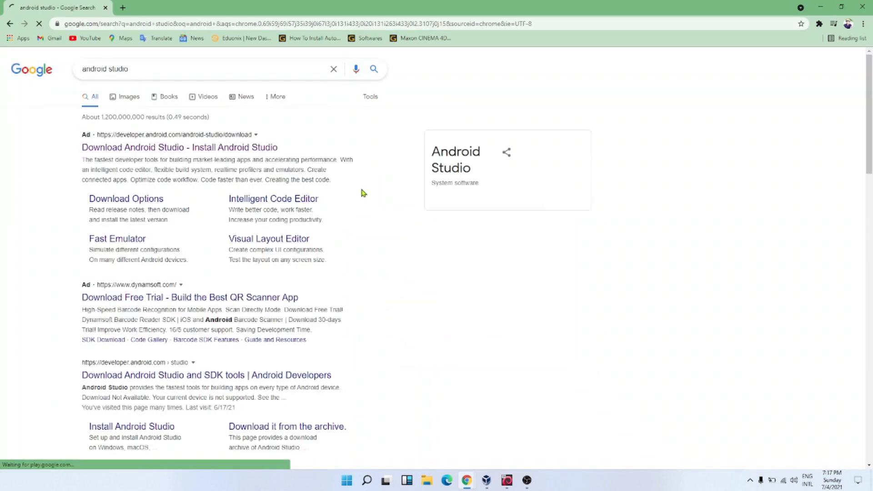
left_click(159, 148)
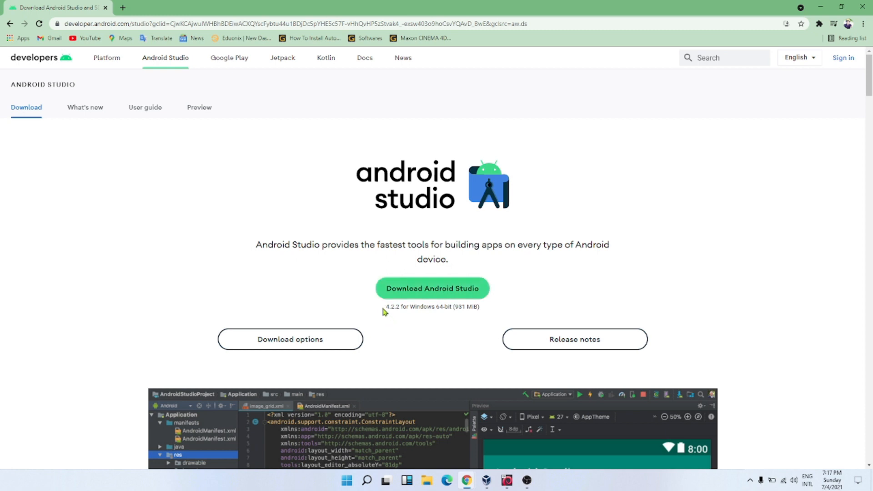
Step: Examine the Android Studio download page, checking the offered version and the system requirements for each platform
left_click_drag(386, 307, 491, 308)
left_click(590, 298)
scroll(441, 365, "down", 4)
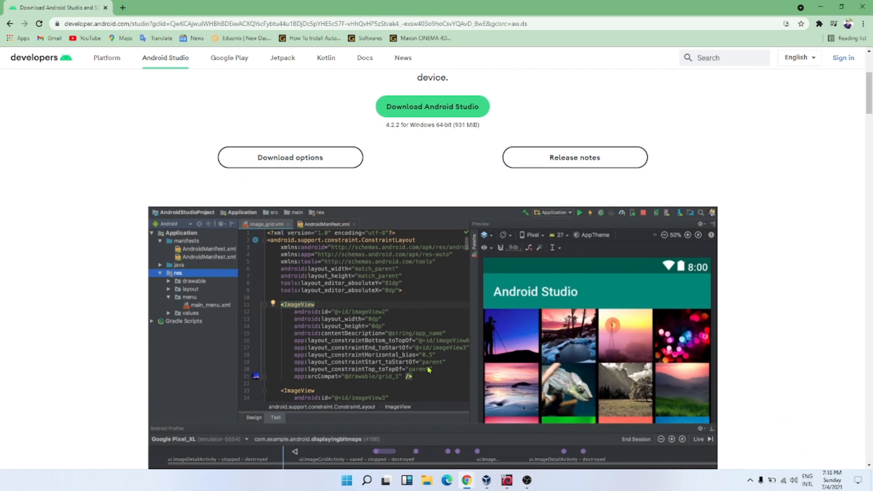
scroll(427, 369, "down", 8)
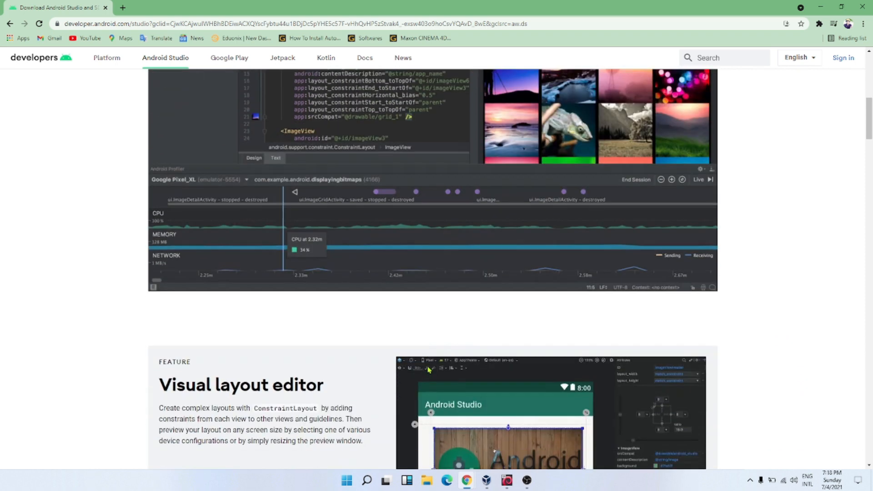
scroll(428, 370, "down", 20)
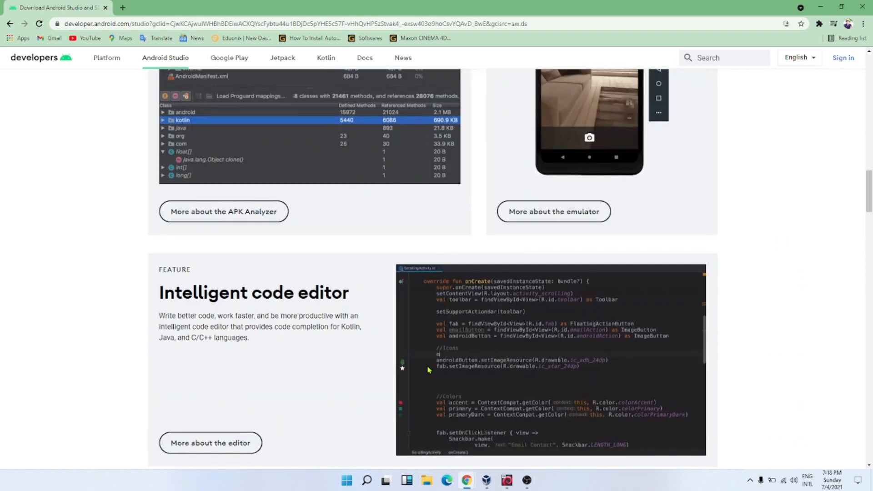
scroll(427, 366, "down", 20)
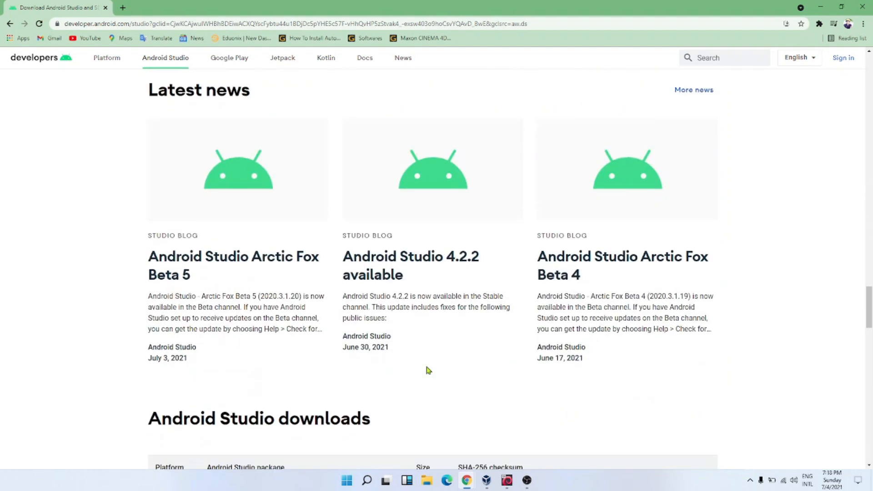
scroll(427, 370, "down", 20)
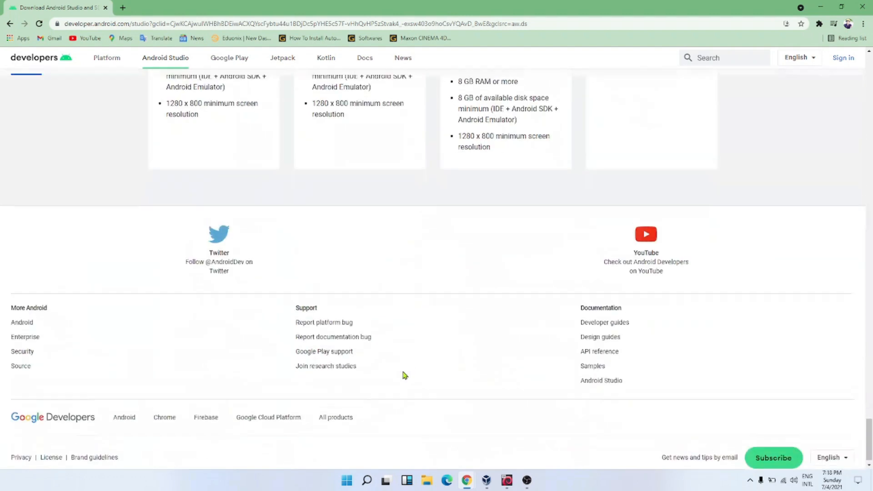
scroll(404, 375, "up", 7)
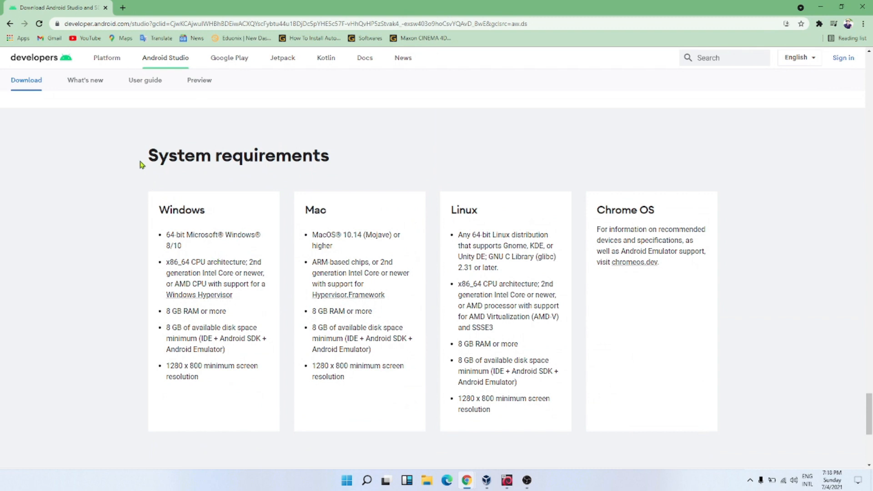
left_click_drag(144, 159, 341, 163)
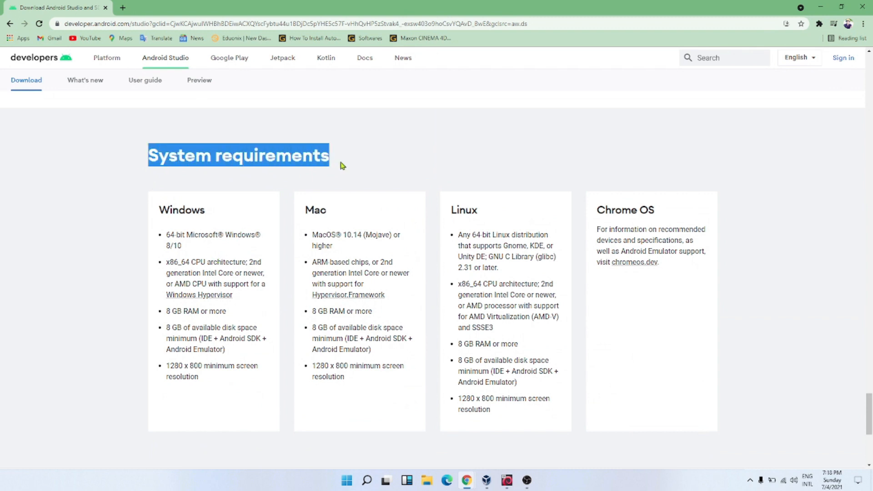
left_click(341, 161)
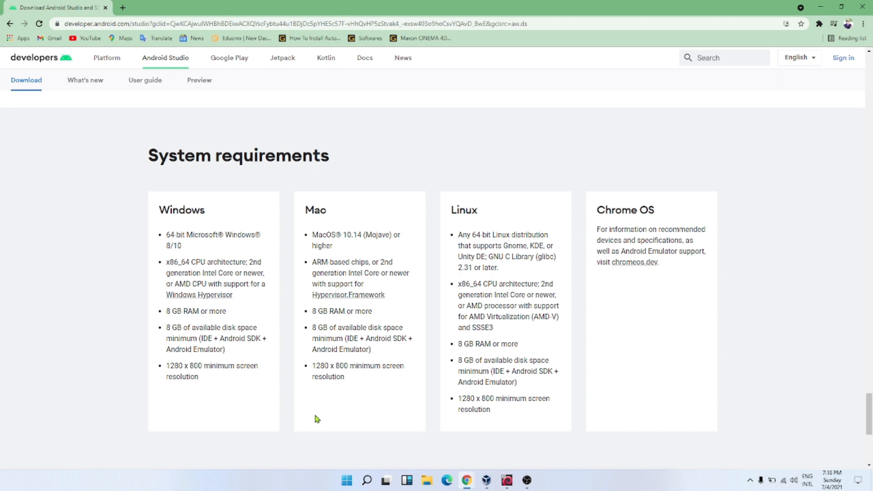
scroll(309, 430, "up", 20)
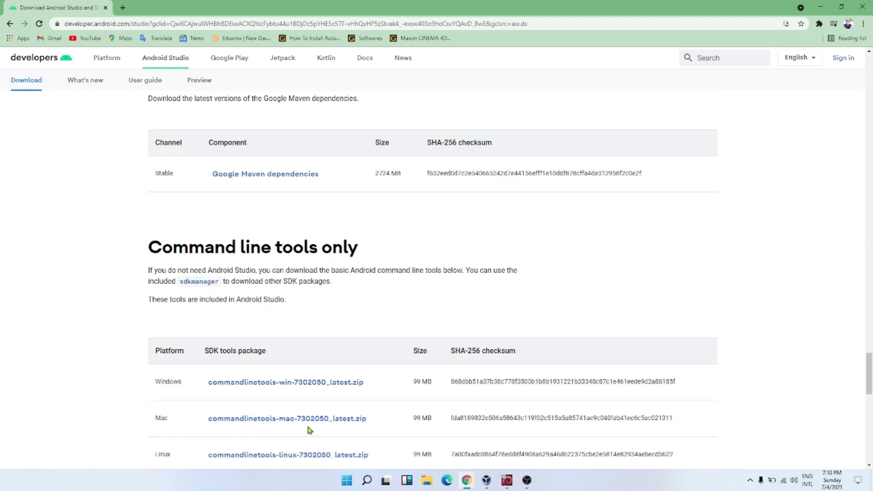
scroll(307, 428, "up", 15)
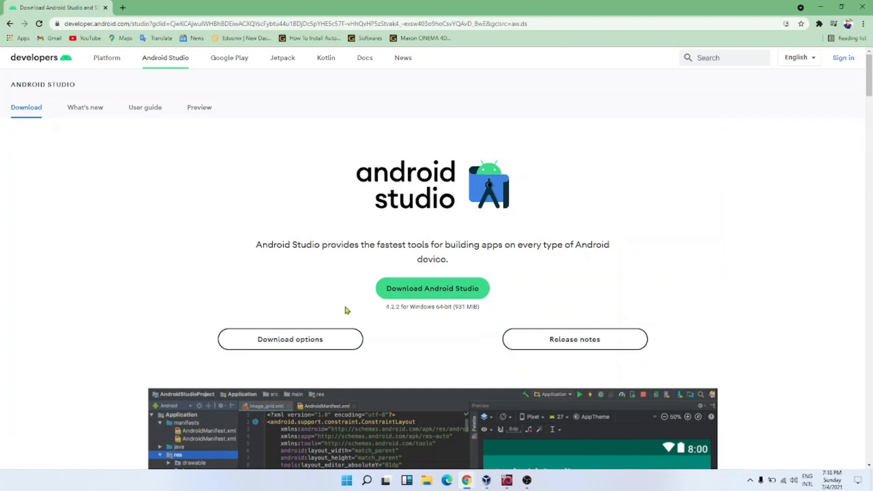
Step: Download Android Studio for Windows, agreeing to the license terms and saving the installer in the Downloads folder
left_click(423, 292)
scroll(309, 391, "down", 4)
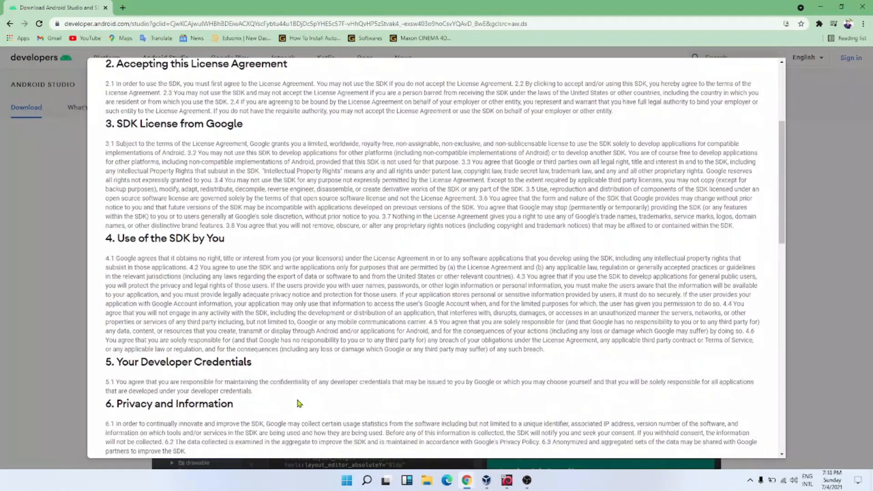
scroll(299, 404, "down", 15)
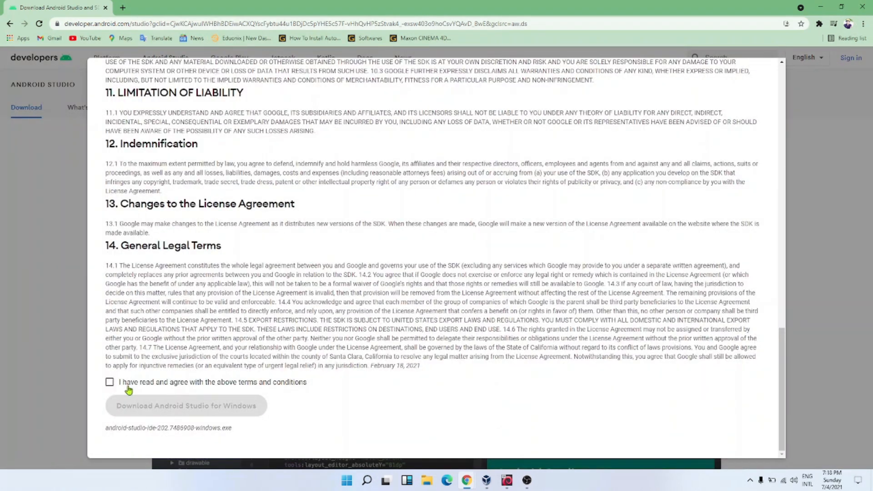
left_click(110, 382)
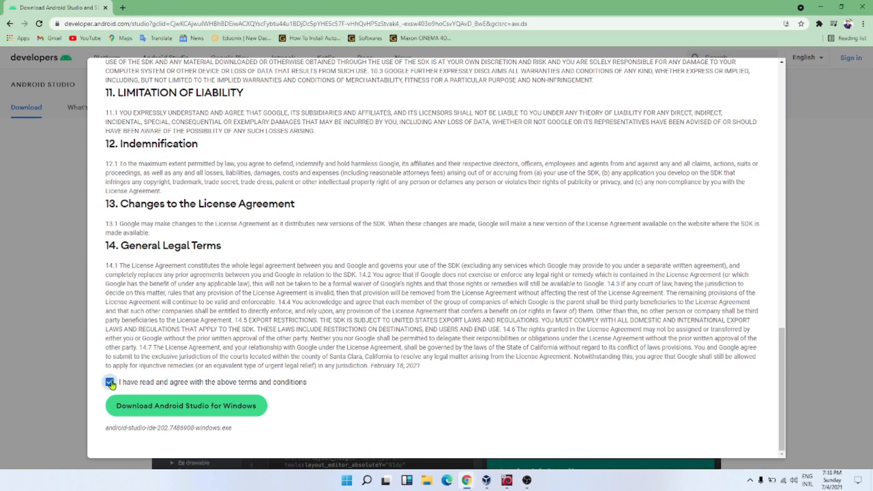
left_click(123, 405)
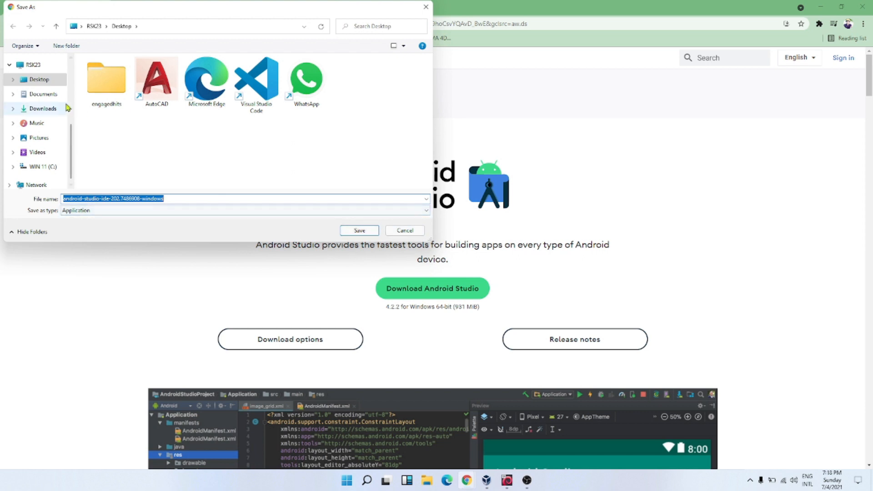
left_click(48, 109)
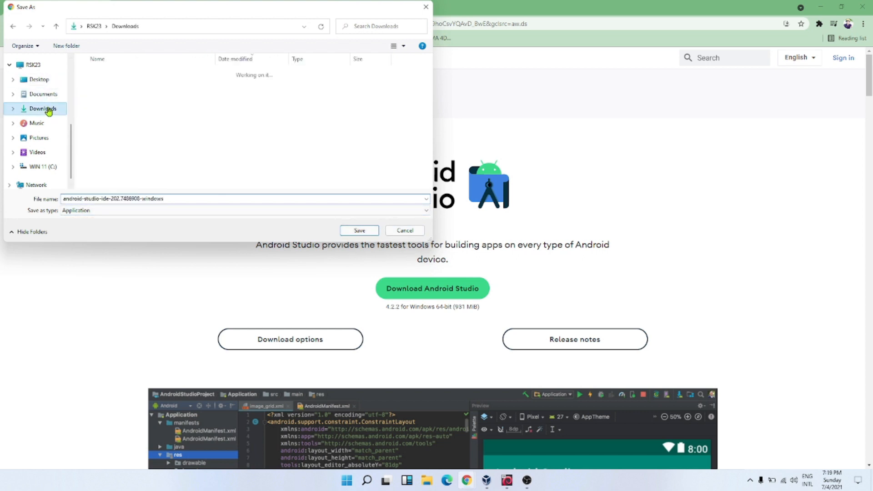
left_click(360, 231)
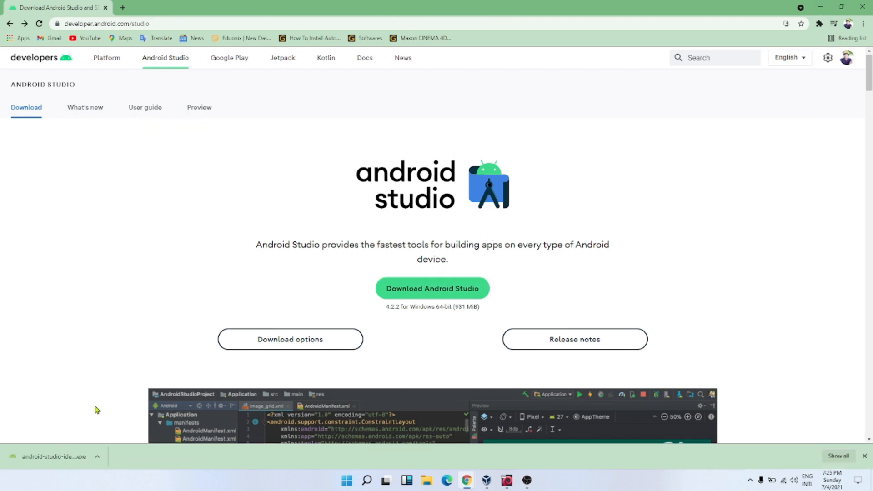
Step: Run the downloaded installer and install Android Studio with Android Virtual Device in C:\Program Files\Android\Android Studio, keeping the Android Studio Start Menu folder
left_click(52, 458)
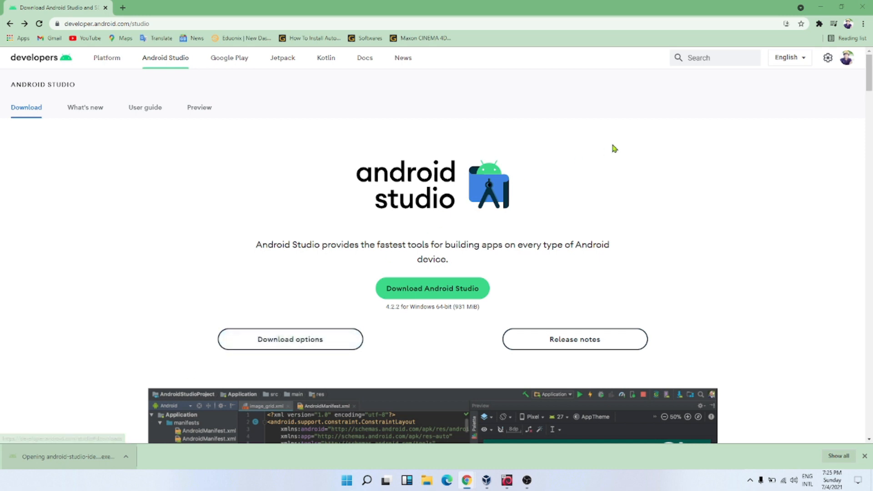
left_click(820, 9)
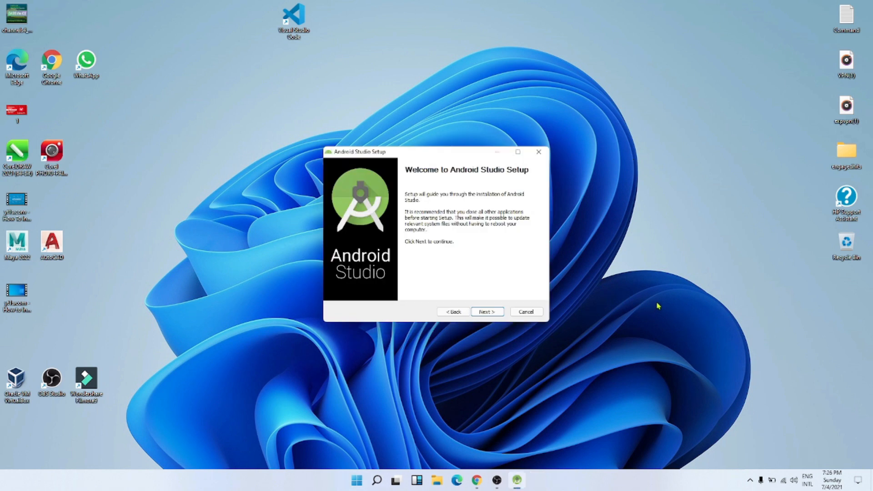
left_click(485, 311)
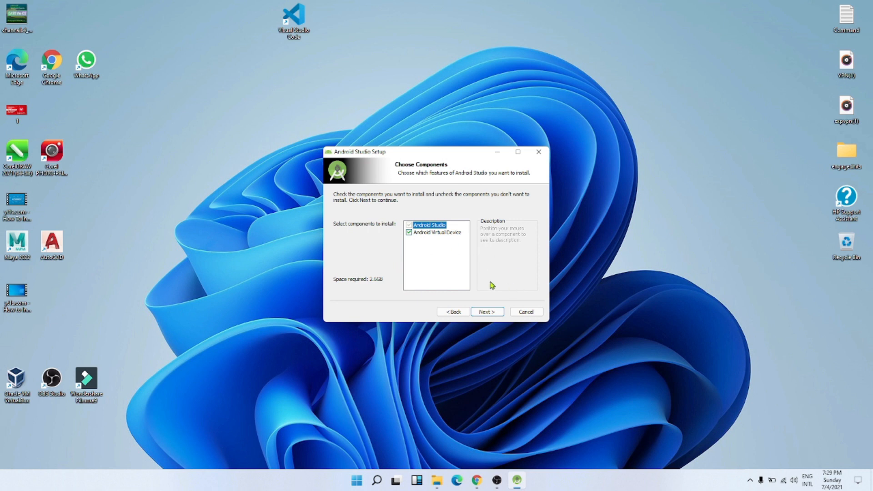
left_click(499, 312)
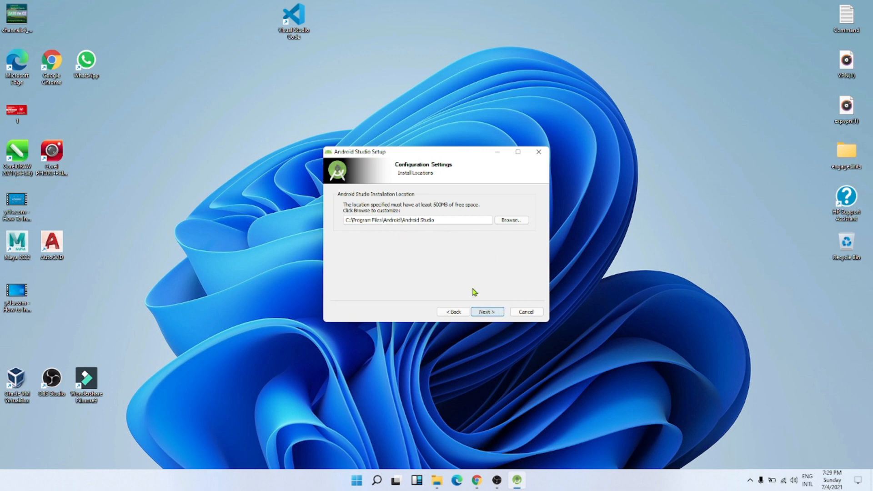
left_click(489, 313)
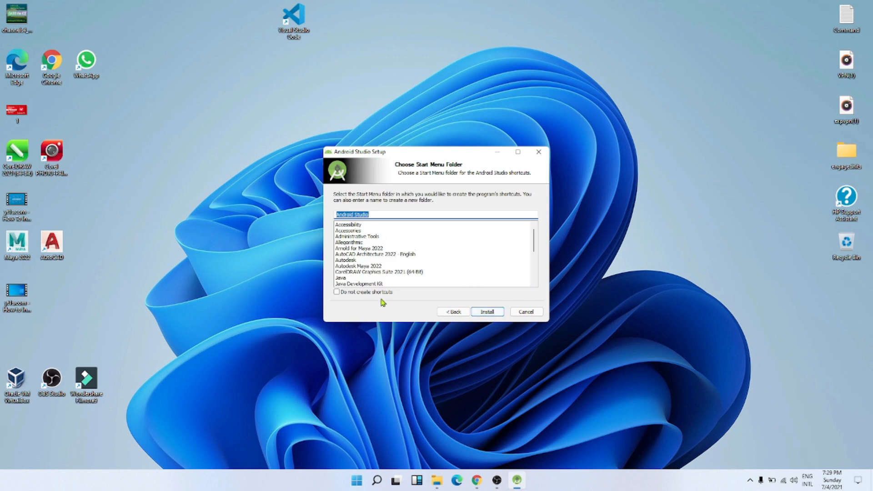
left_click(487, 313)
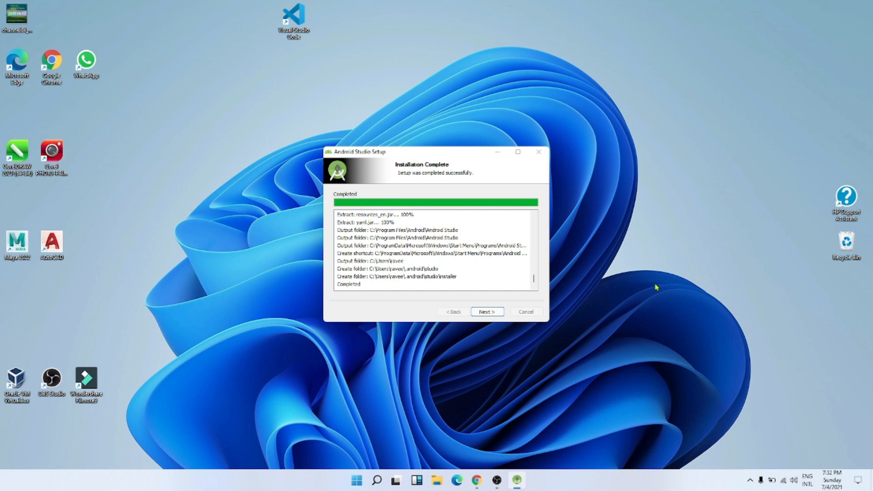
Step: Finish the installer and launch Android Studio without importing settings or sending usage statistics to Google
left_click(488, 312)
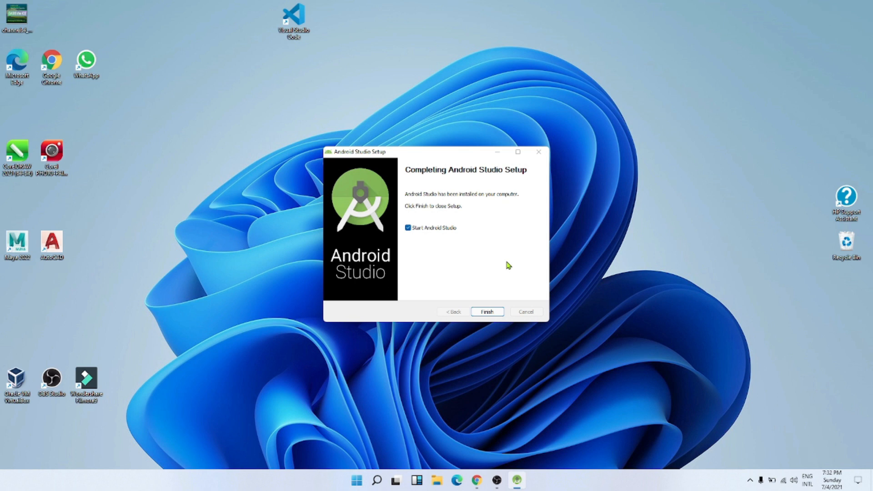
left_click(501, 314)
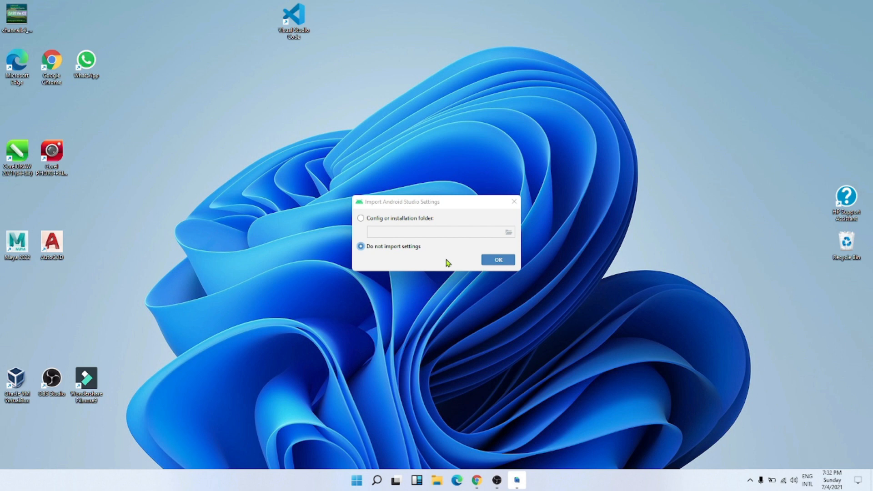
left_click(495, 260)
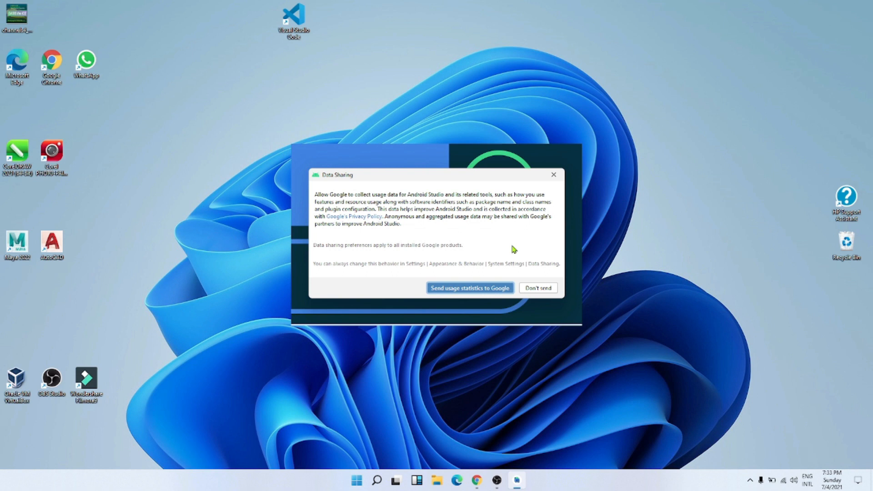
left_click(542, 291)
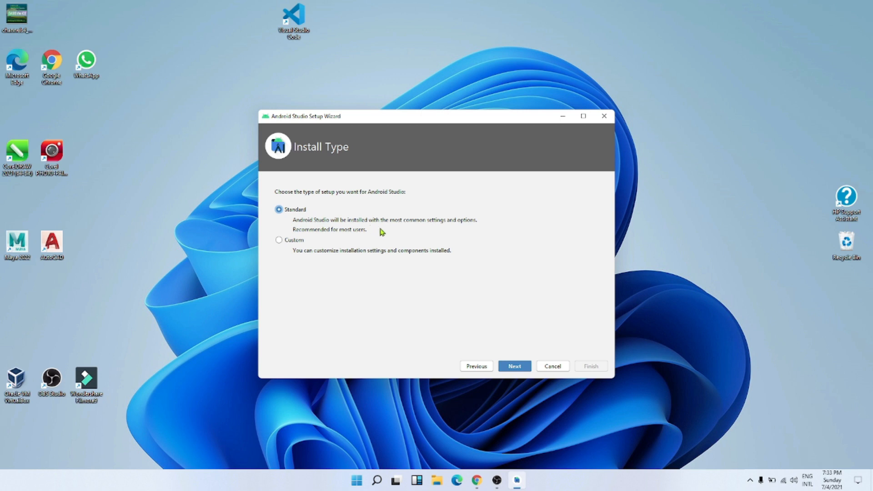
Step: Complete the setup wizard with the Standard install type and the Light theme, downloading the listed SDK components
left_click(513, 369)
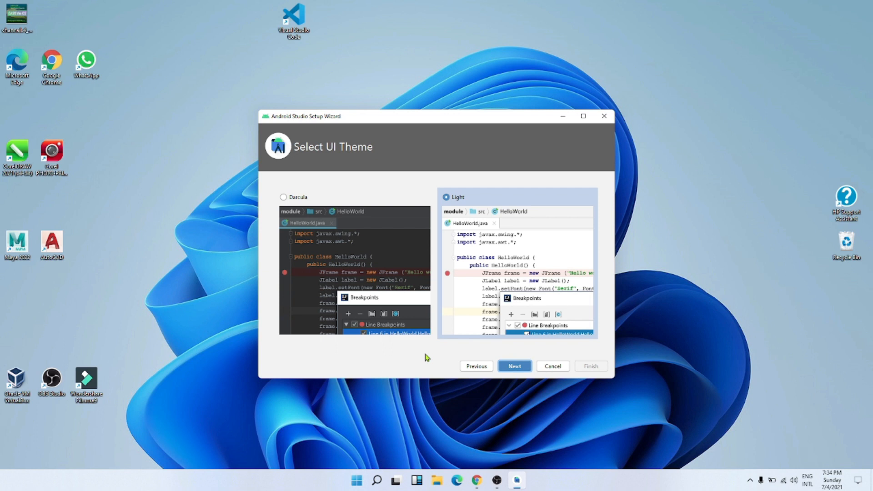
left_click(514, 367)
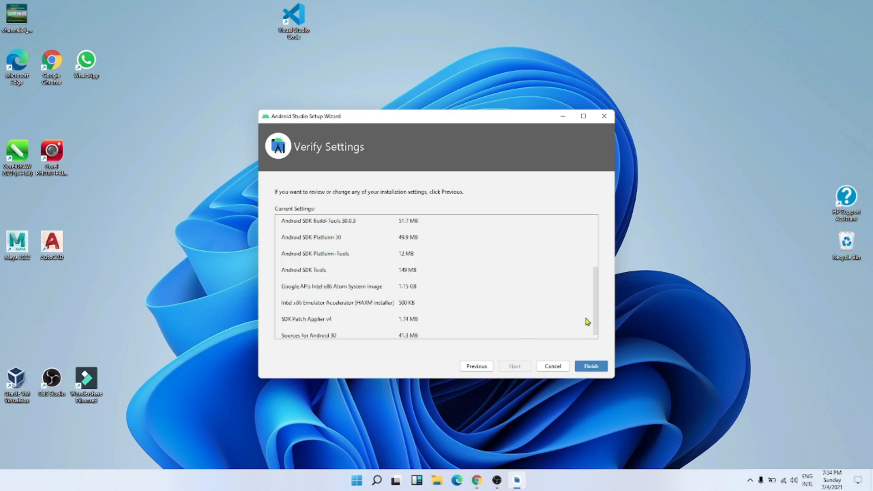
left_click_drag(595, 306, 596, 236)
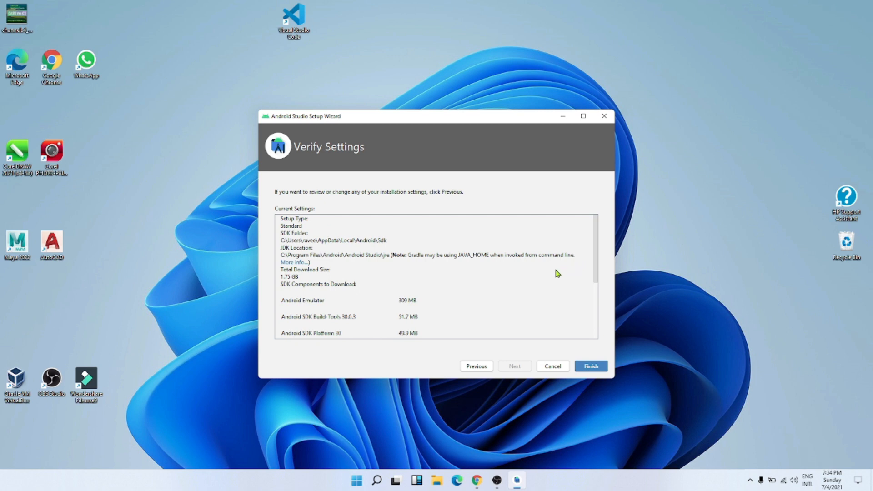
left_click_drag(595, 228, 602, 296)
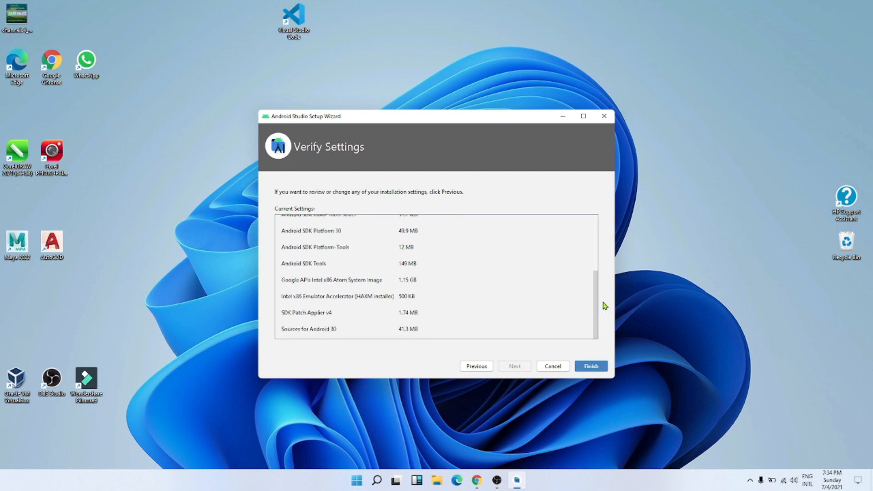
left_click(590, 366)
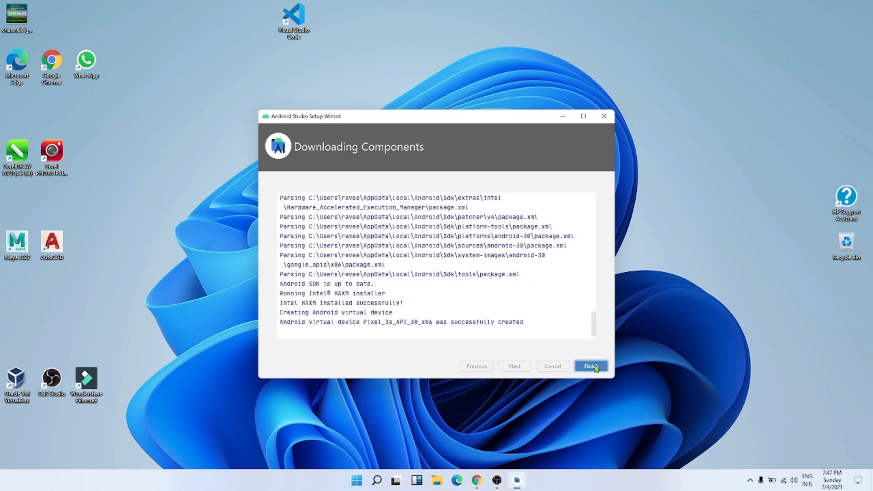
left_click(591, 367)
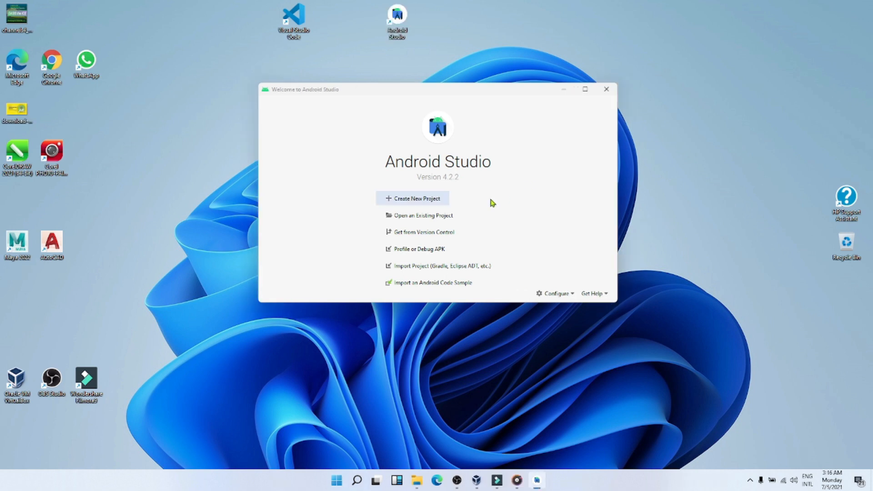
Step: Start a new project from the Empty Activity template for Phone and Tablet, after looking through the other device categories' templates
left_click(416, 200)
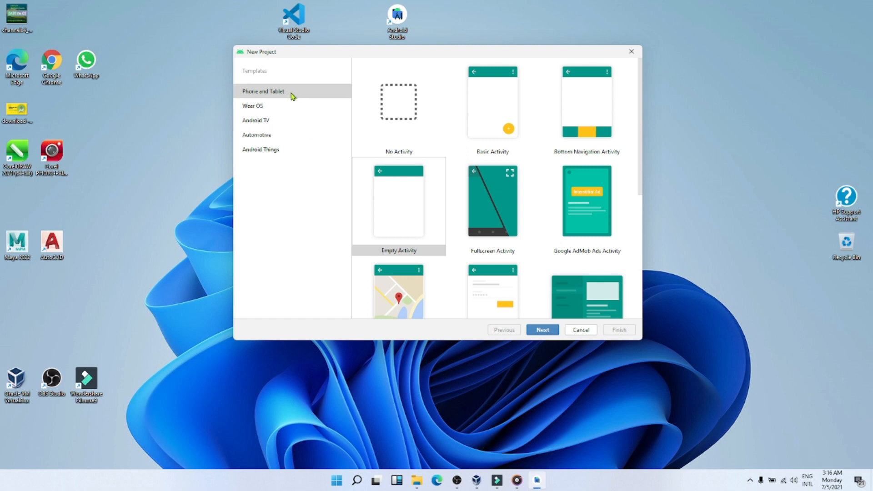
left_click(266, 109)
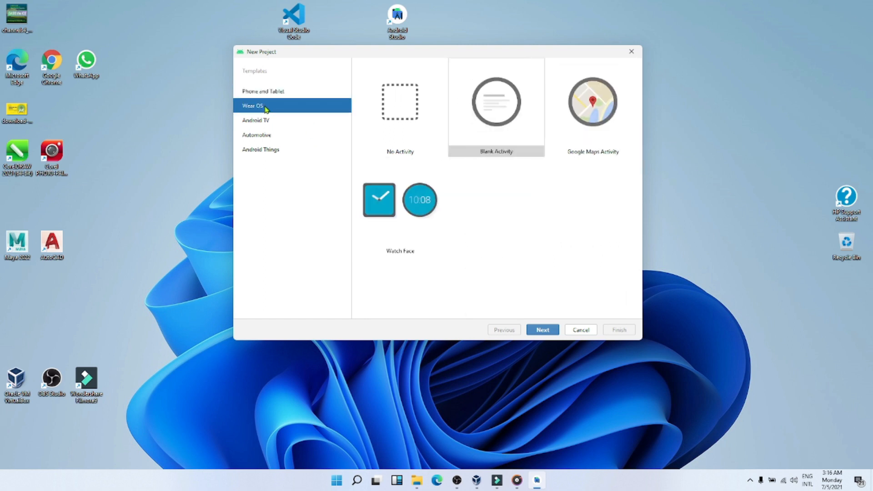
left_click(266, 121)
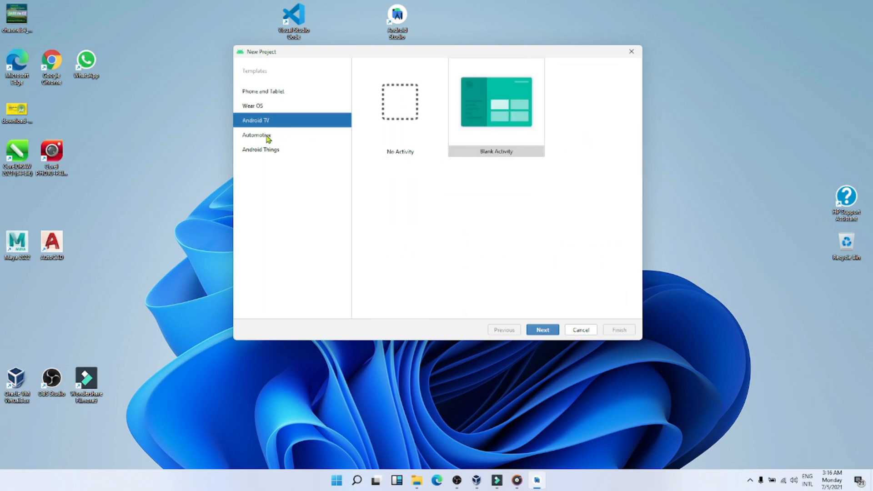
left_click(267, 137)
left_click(272, 153)
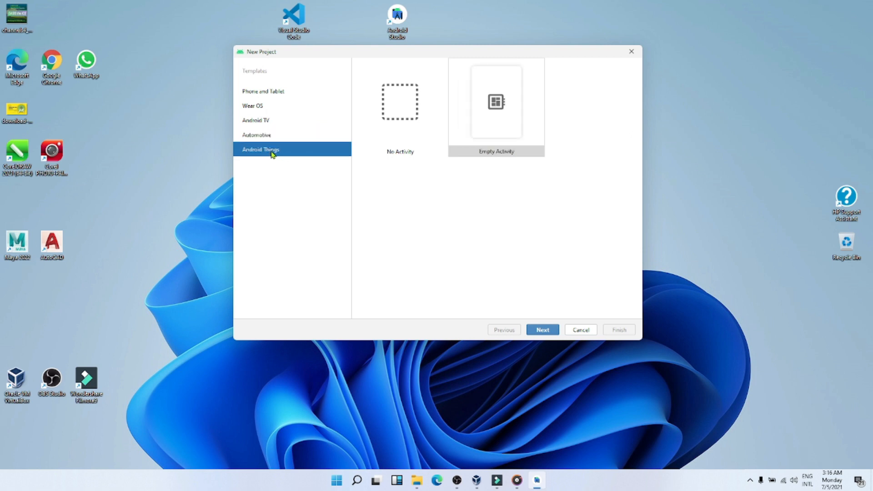
left_click(271, 92)
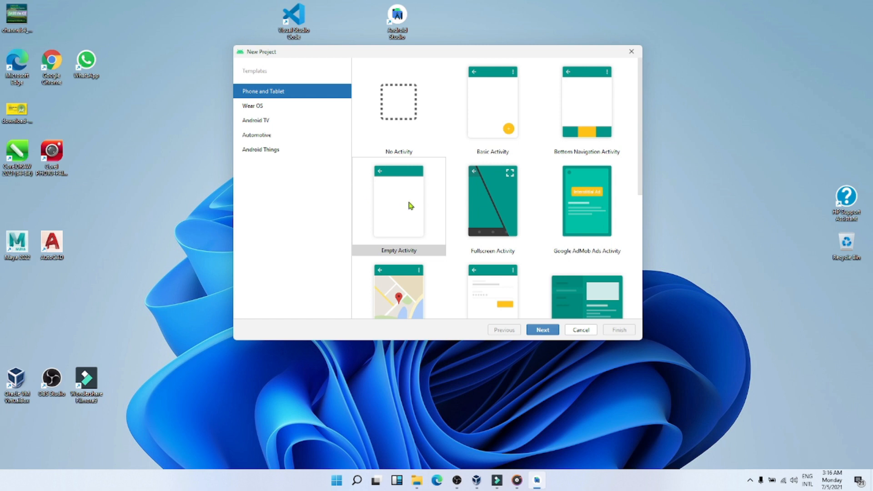
left_click(400, 209)
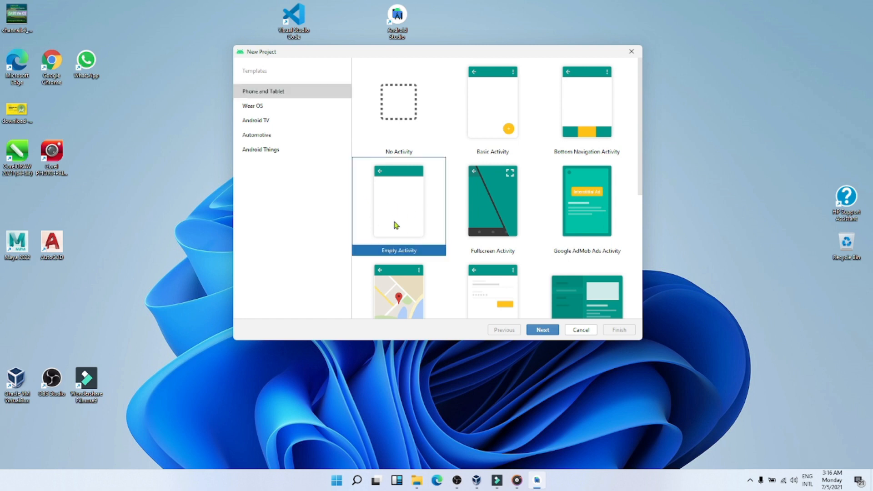
left_click(539, 329)
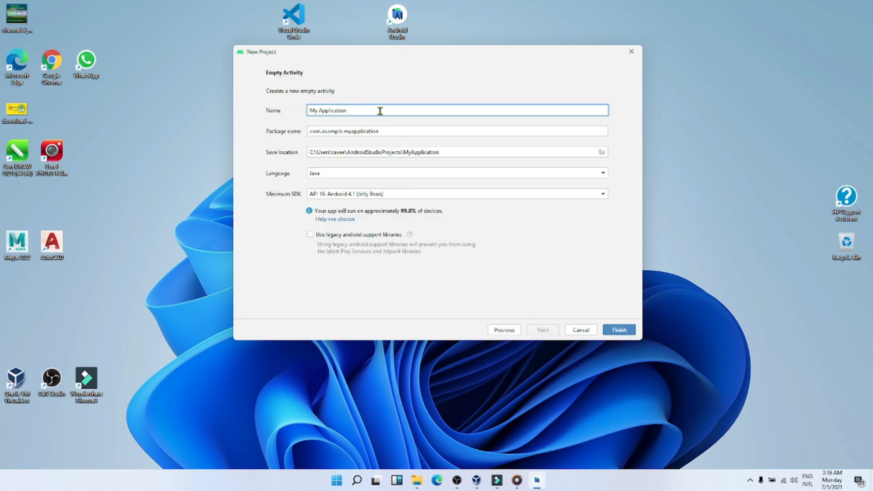
Step: Name the project HelloWorld and choose Java as its programming language
left_click_drag(362, 111, 301, 111)
type("HelloWorld")
left_click(423, 174)
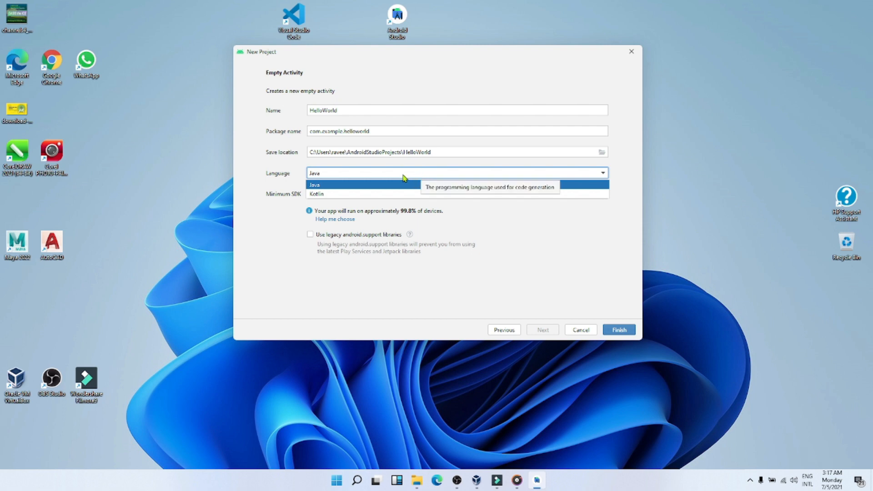
left_click(374, 189)
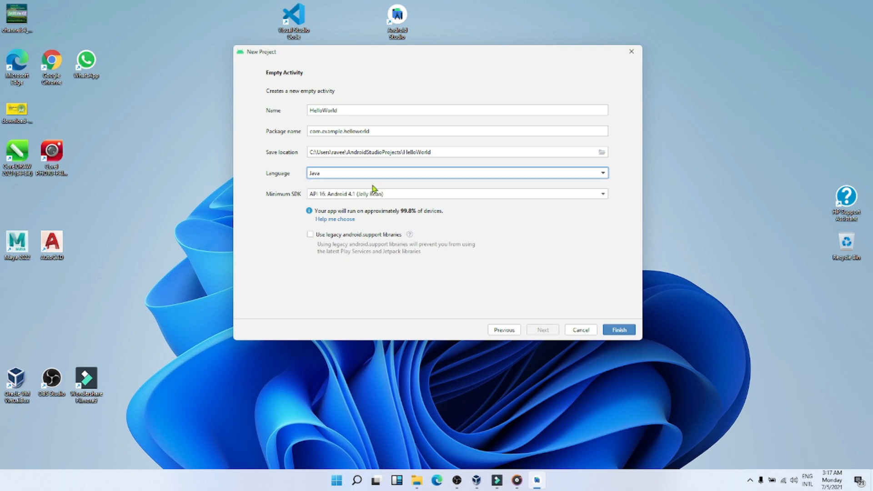
Step: Look through the available Android versions and set the minimum SDK to API 21: Android 5.0 (Lollipop)
left_click(502, 197)
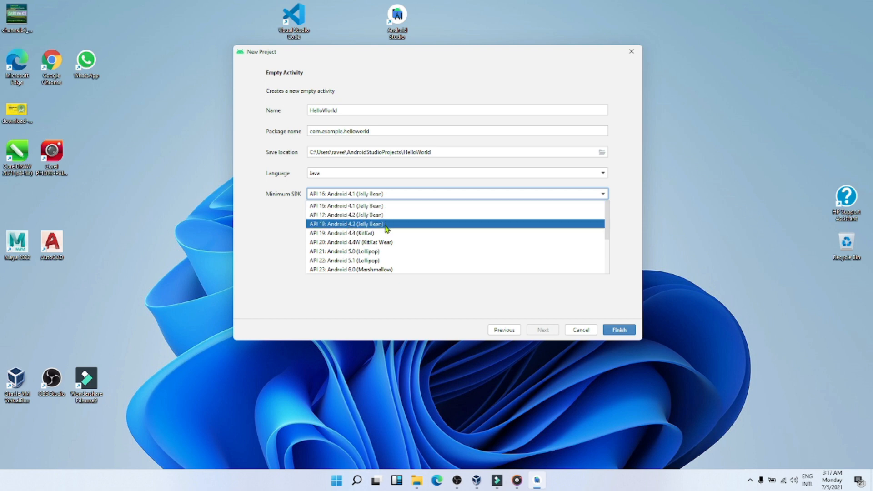
scroll(374, 241, "down", 3)
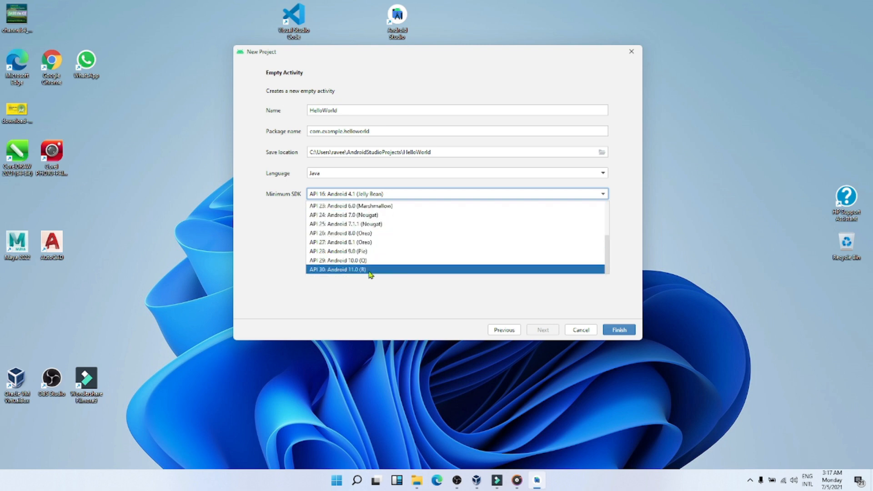
scroll(371, 272, "up", 3)
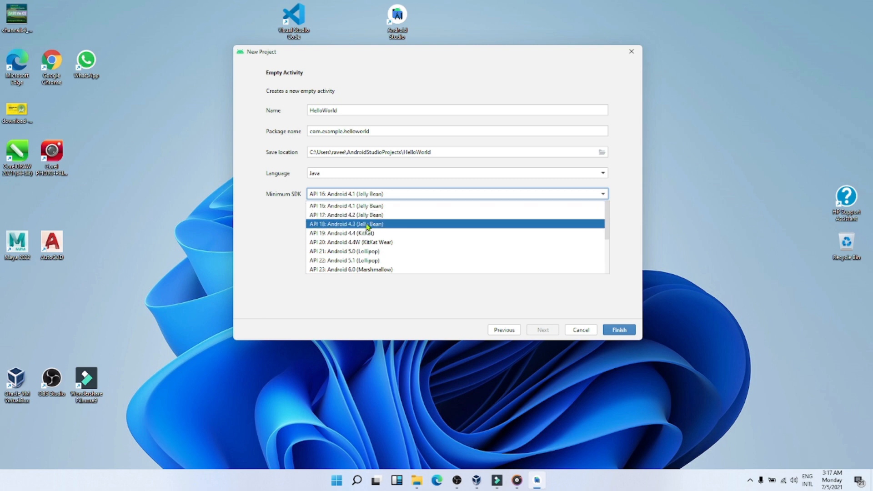
left_click(366, 255)
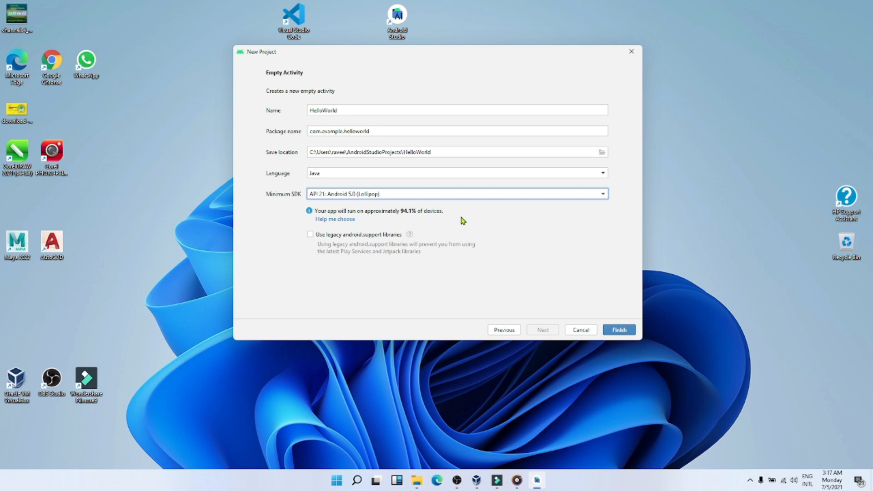
Step: Set the minimum SDK to API 16: Android 4.1 (Jelly Bean) and create the project
left_click(445, 195)
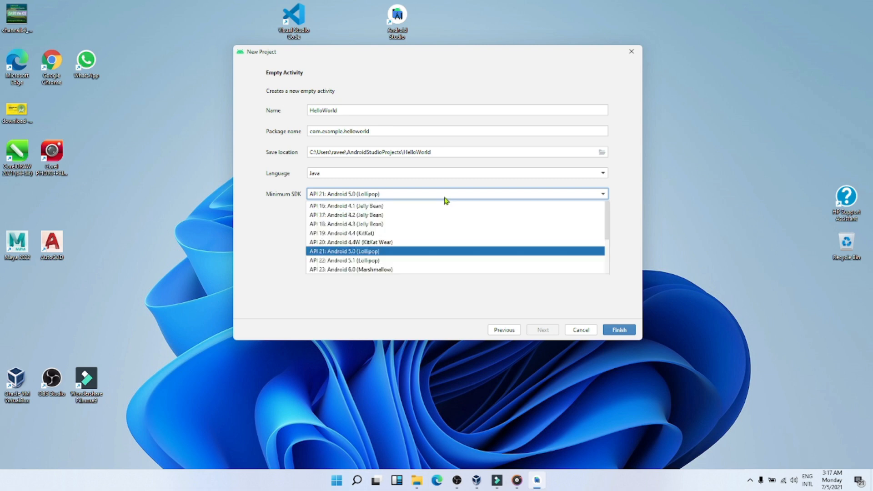
left_click(363, 207)
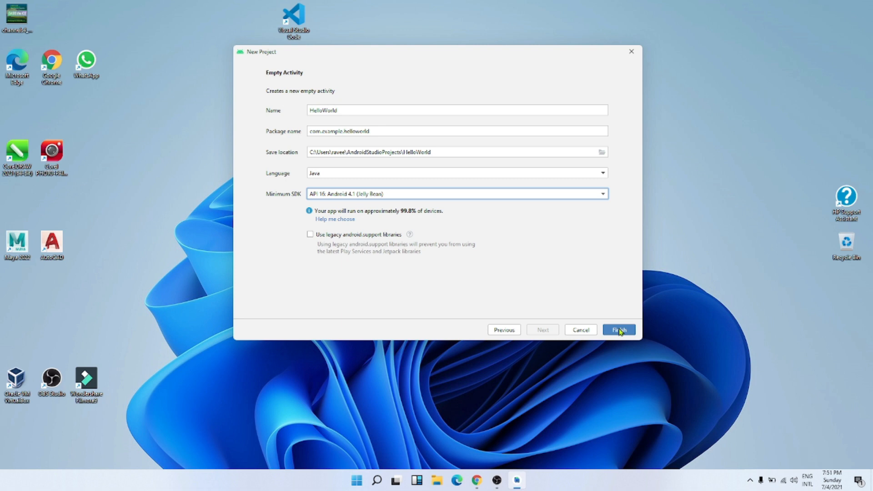
left_click(620, 331)
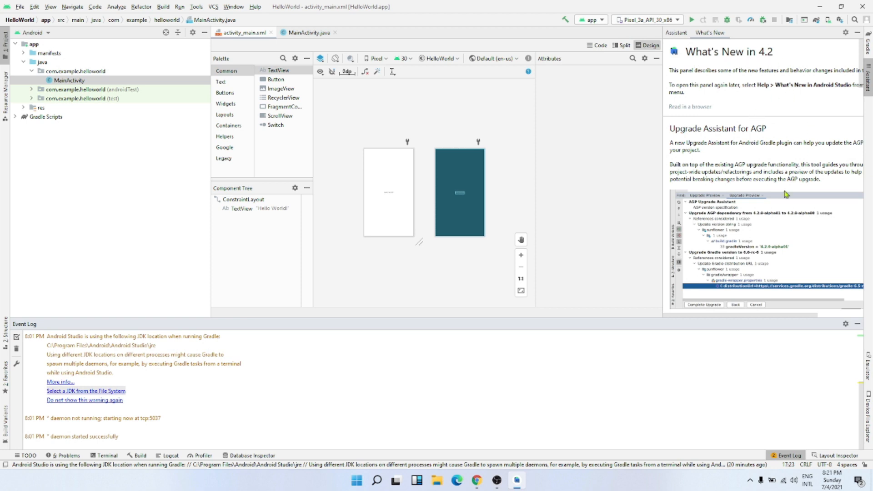
Step: Skim the What's New in 4.2 notes and hide their panel
scroll(790, 184, "down", 2)
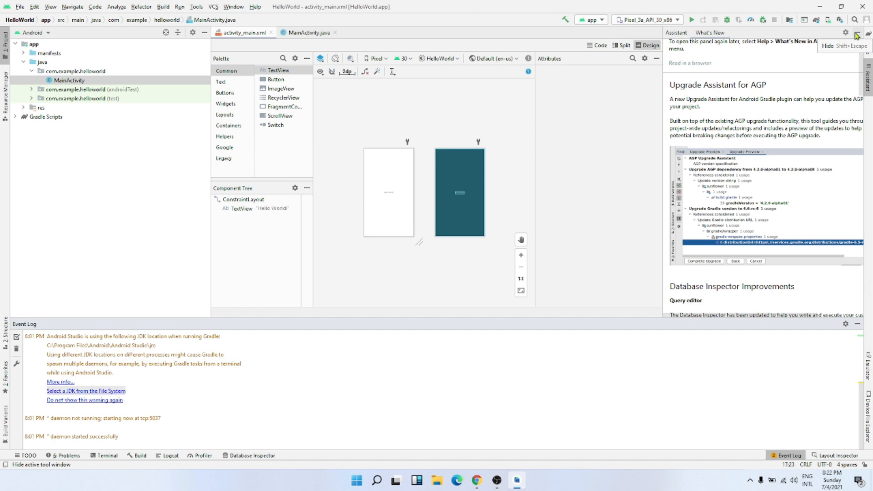
left_click(857, 33)
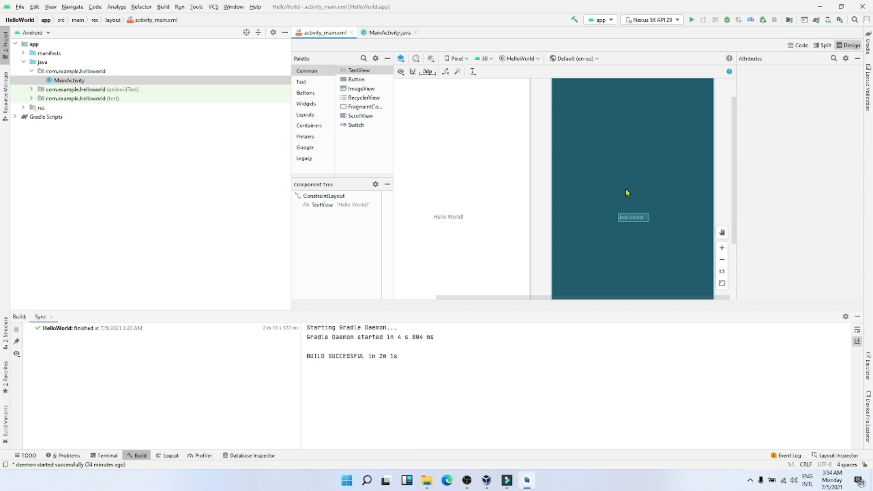
Step: Examine the terminal and the build output, and view activity_main.xml in the Split, Code and Design modes
left_click(103, 457)
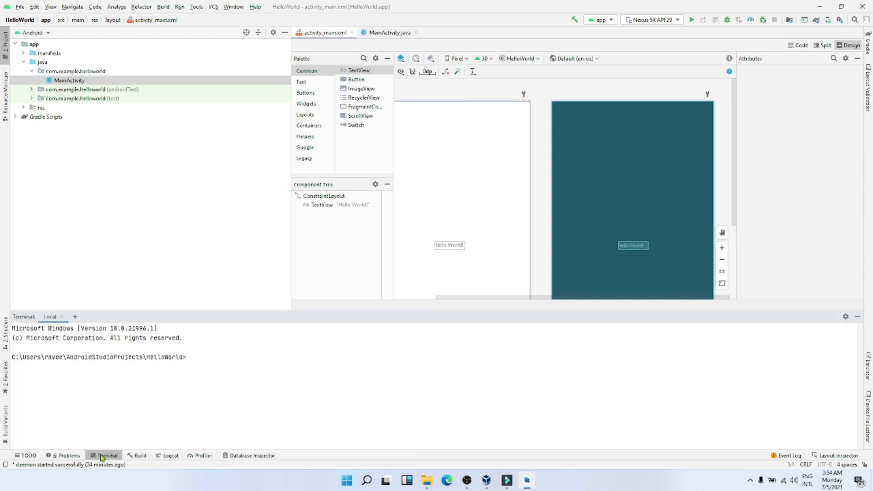
left_click(138, 459)
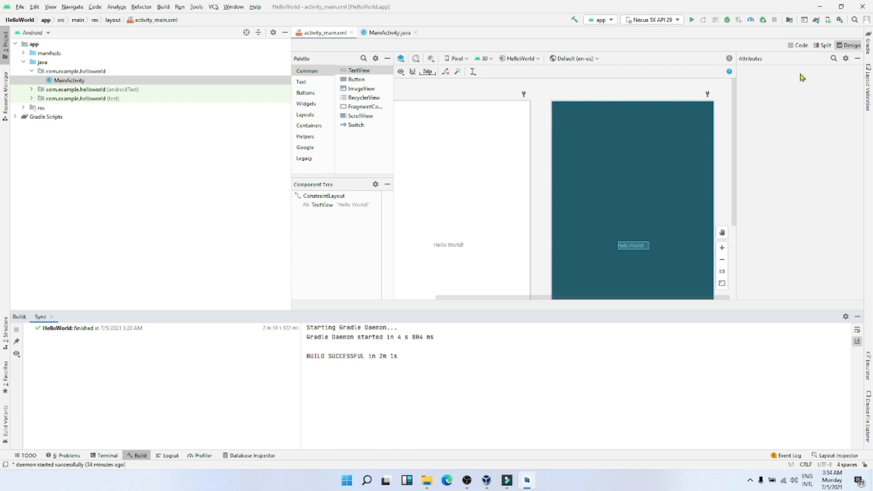
left_click(823, 45)
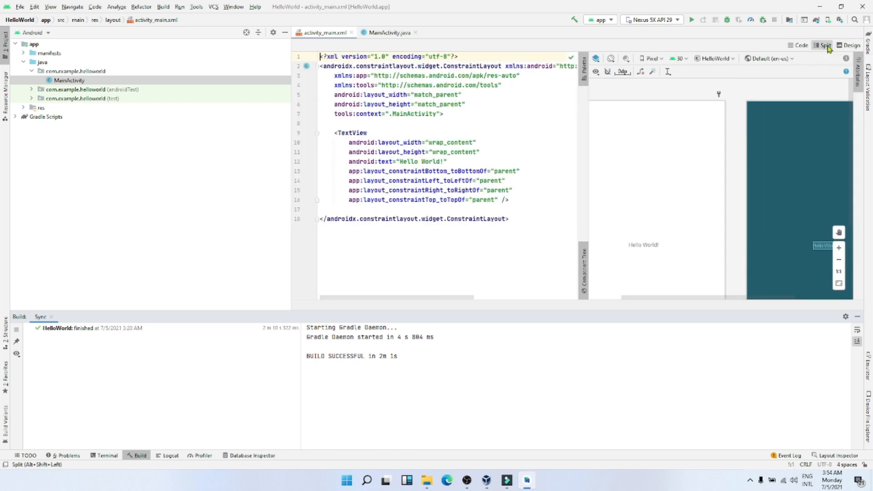
left_click(802, 46)
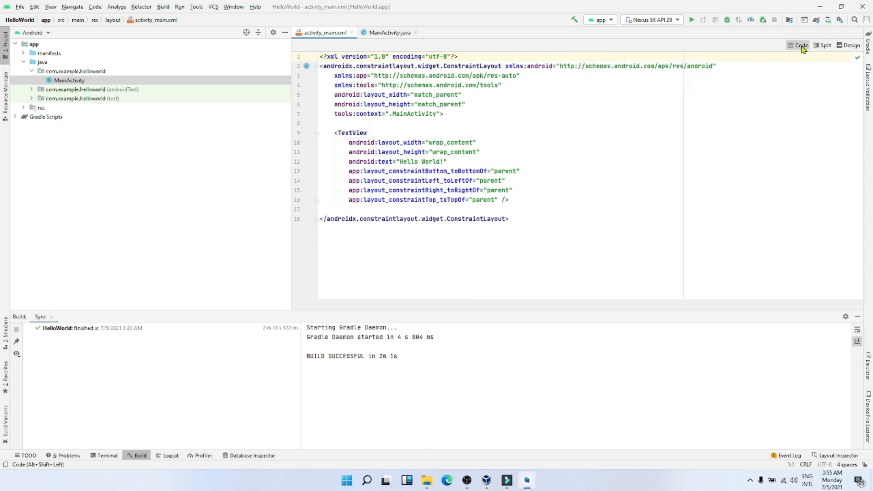
left_click(826, 46)
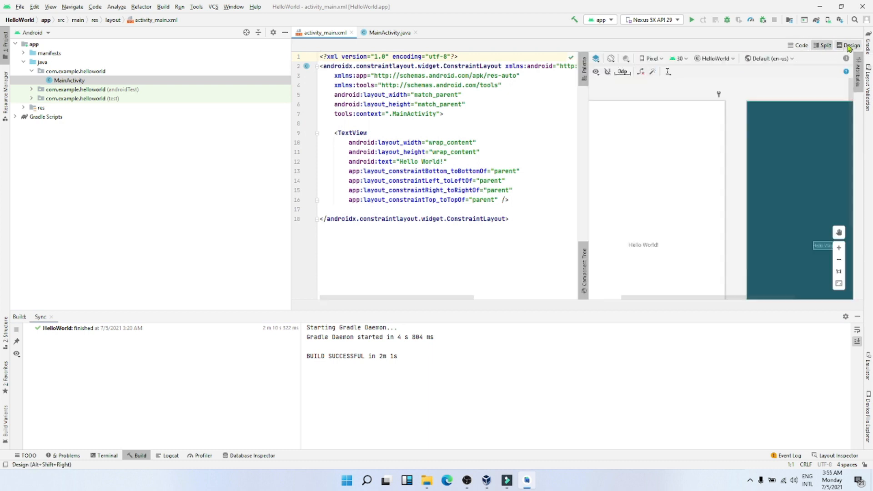
left_click(849, 45)
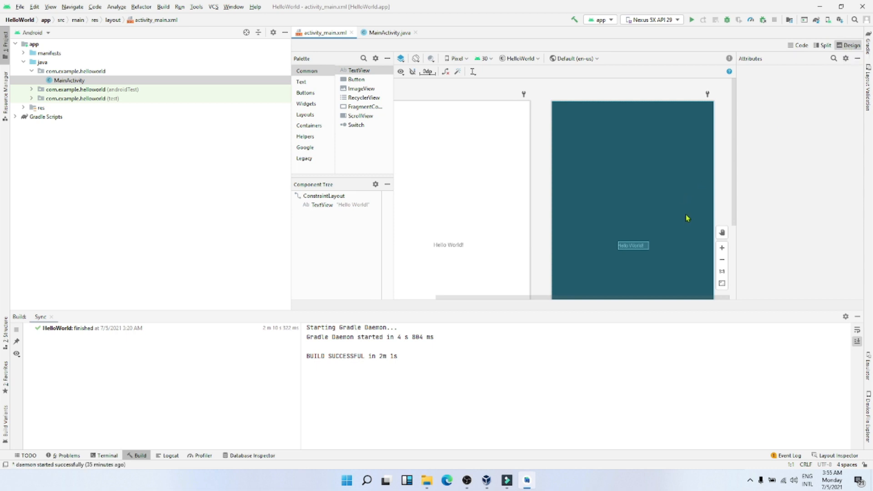
Step: Examine the Hello World! text in the enlarged layout preview and the list of available devices for running the app
left_click(723, 248)
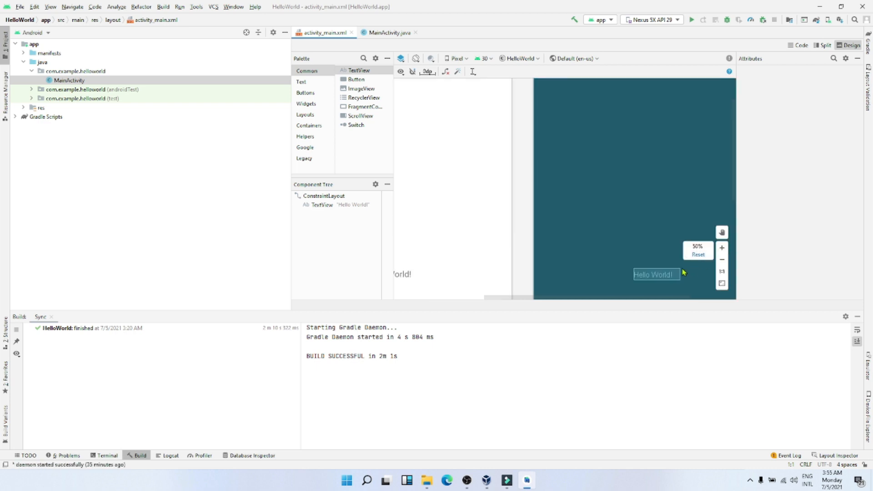
scroll(685, 272, "down", 3)
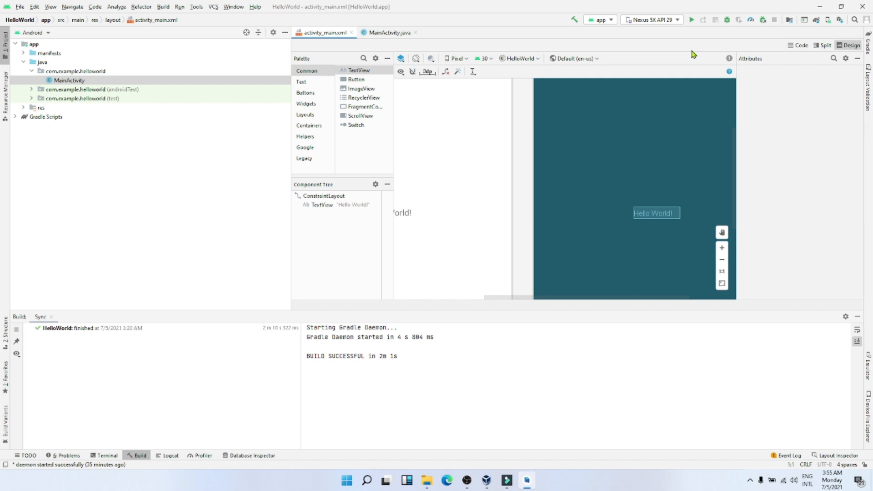
left_click(680, 21)
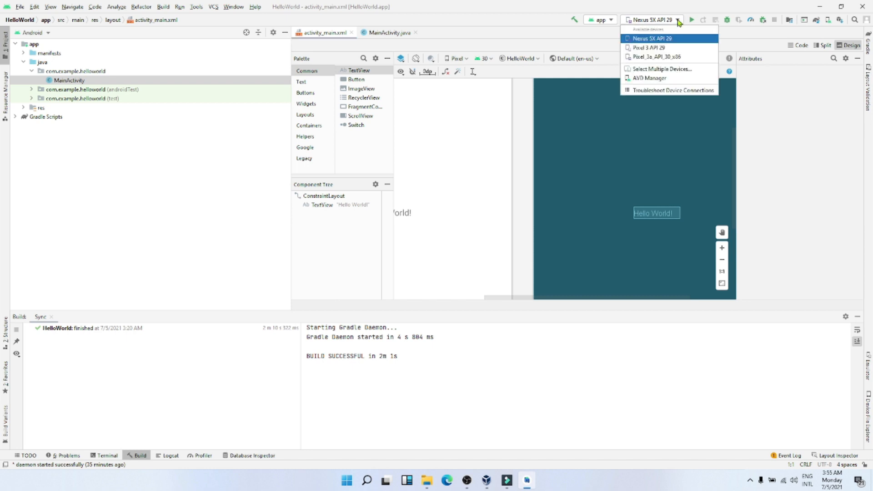
left_click(679, 22)
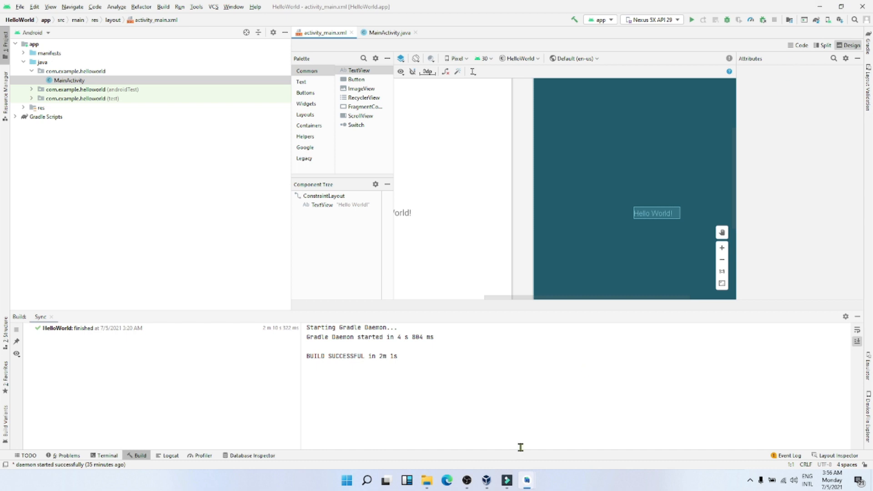